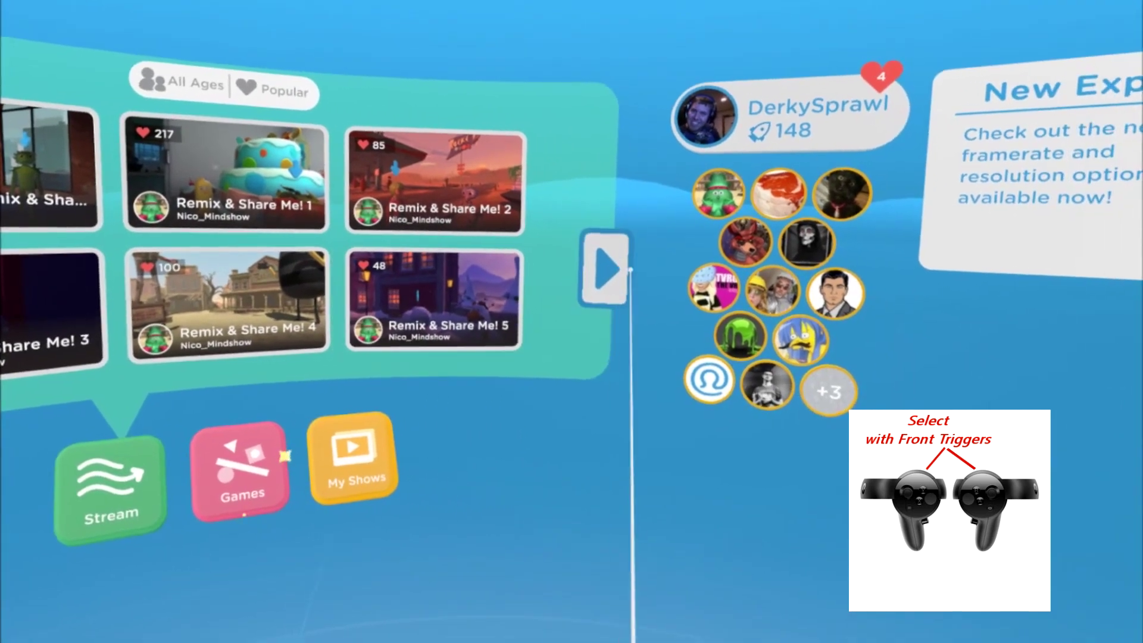
Create a new show and choose the scene globe marked Hip as its environment.
left_click(852, 304)
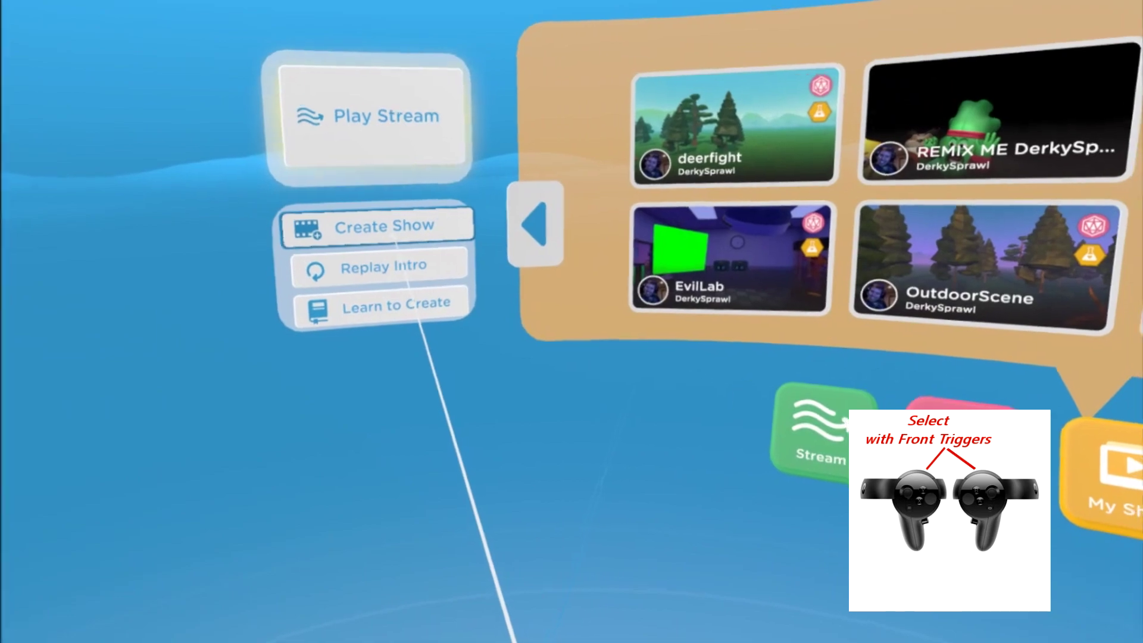
left_click(390, 235)
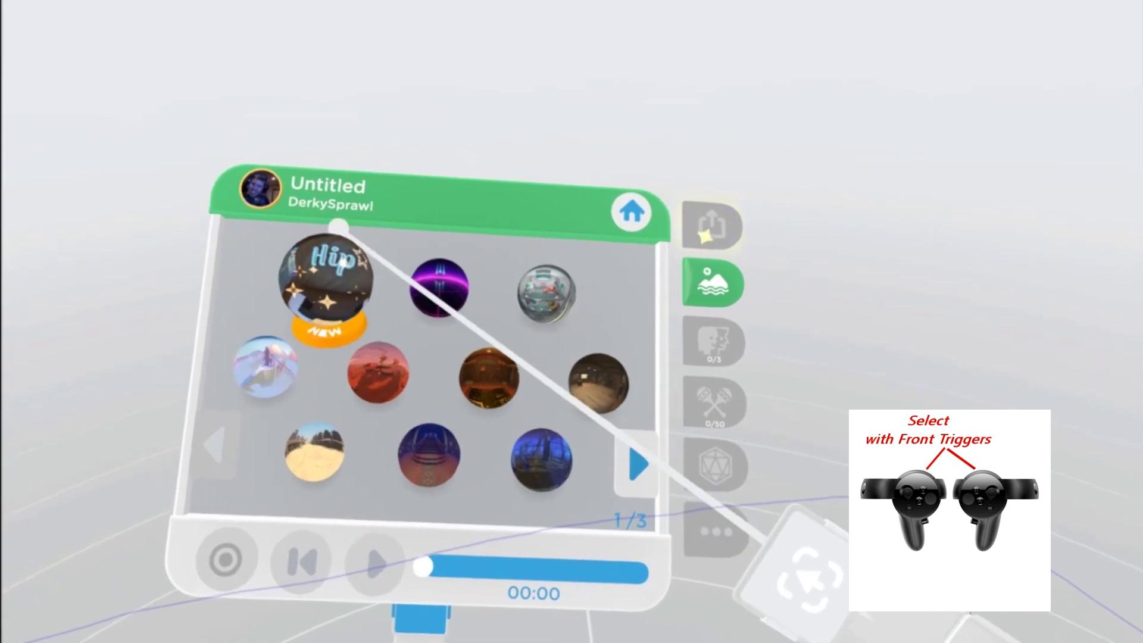
left_click(357, 285)
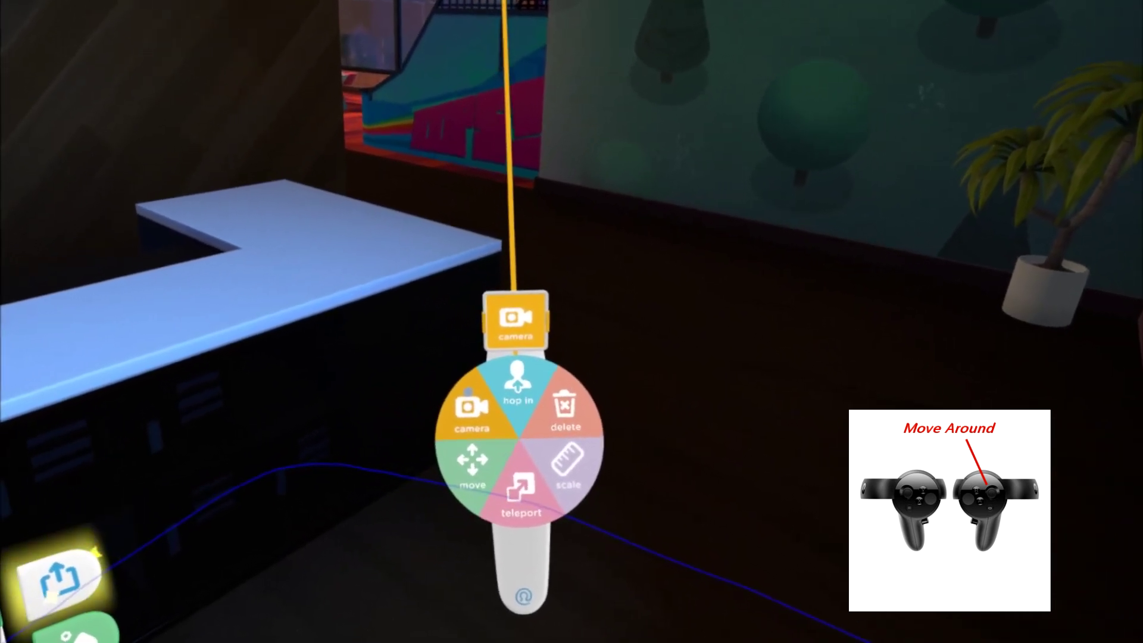
Try the camera tool, and with the move tool reposition the potted palm on the café floor.
left_click(512, 315)
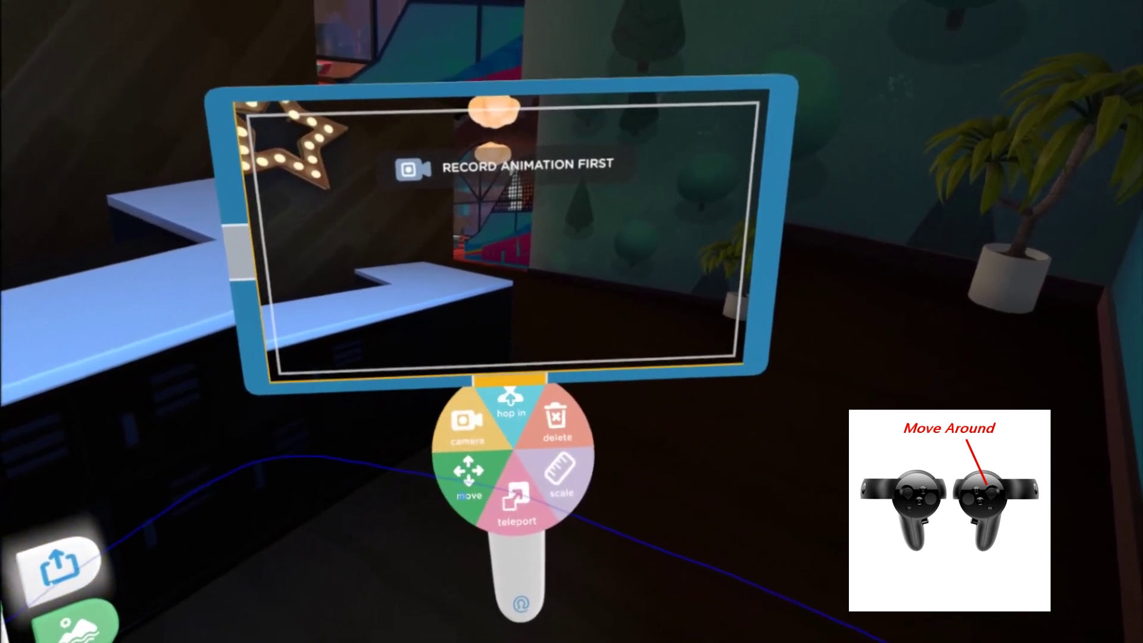
left_click(468, 476)
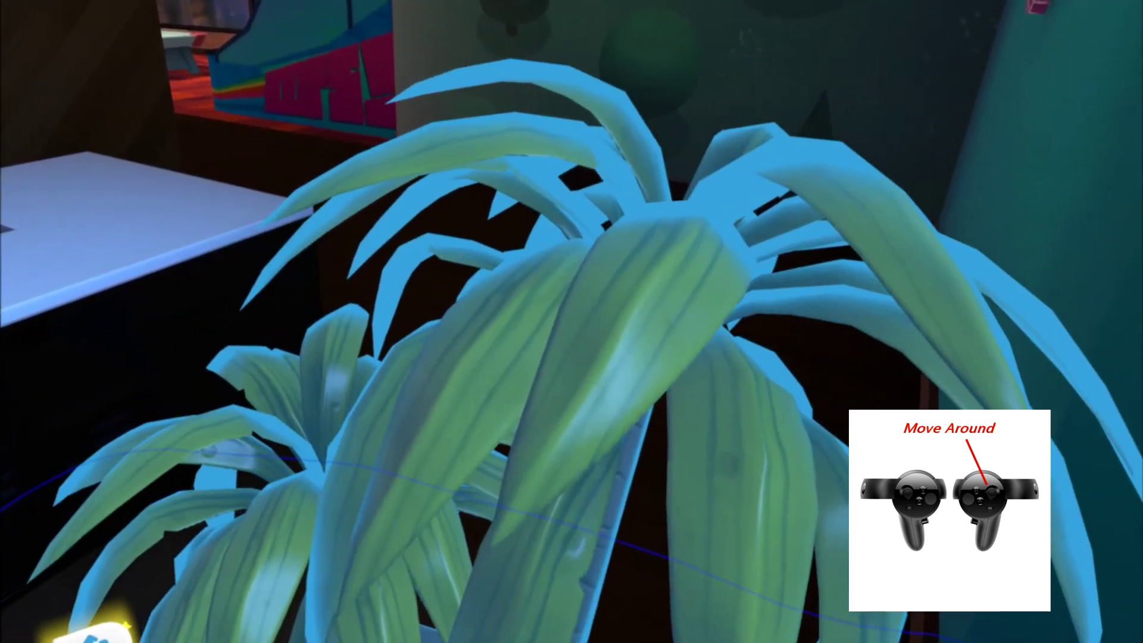
mouse_move(524, 640)
left_mouse_down()
mouse_move(548, 314)
mouse_move(547, 336)
mouse_move(480, 367)
mouse_move(592, 290)
left_mouse_up()
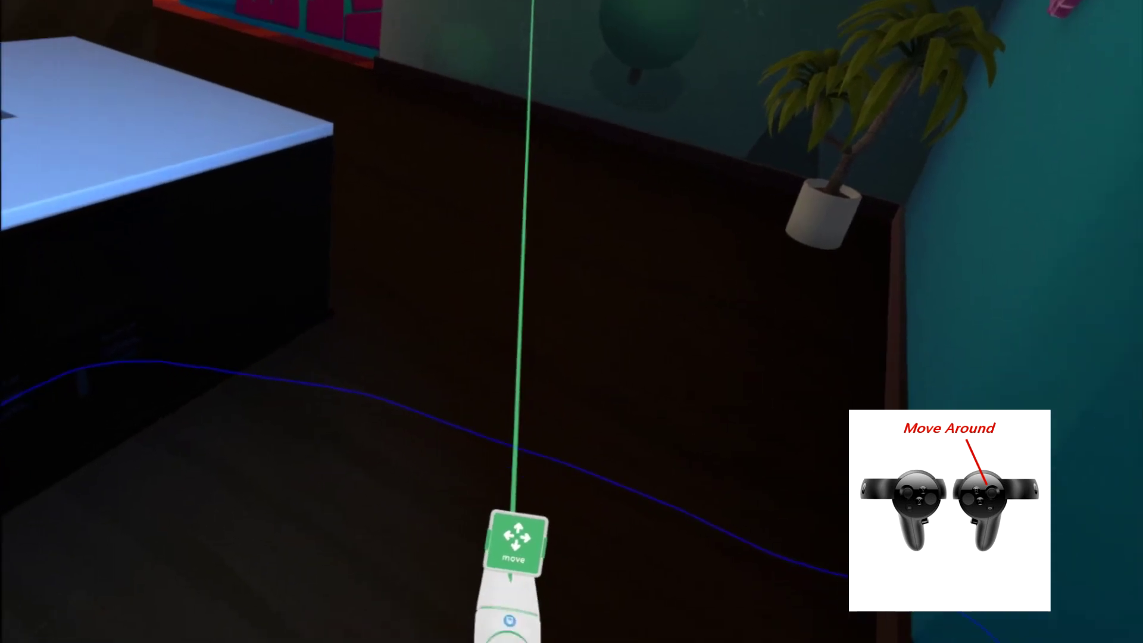
left_click(622, 507)
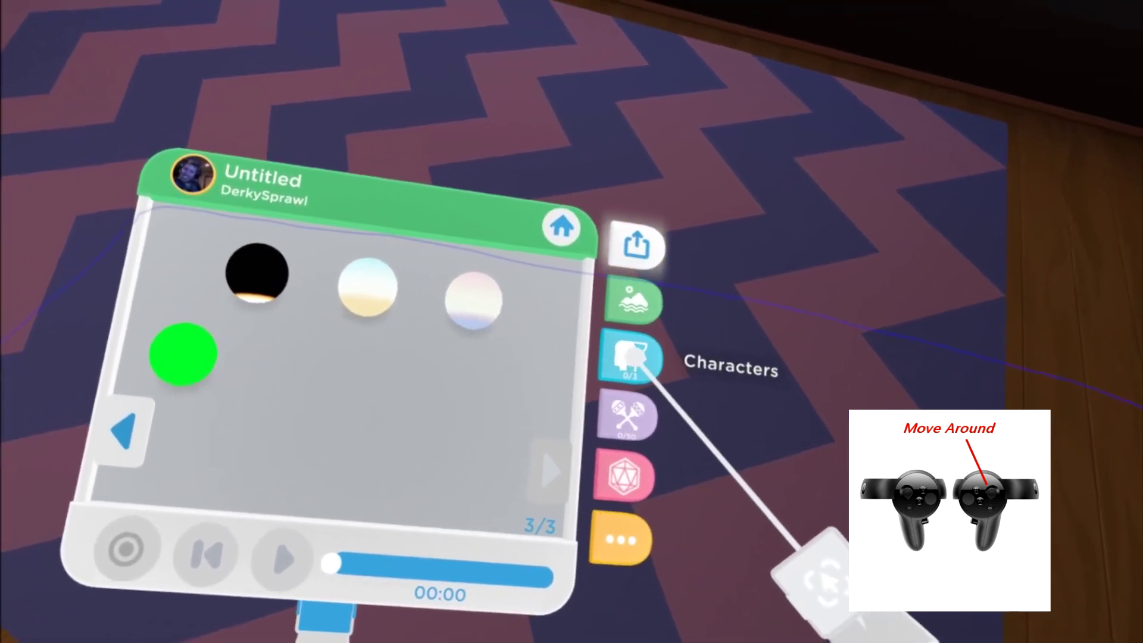
Browse the character library and place the muscular green character with the red headband on the zigzag rug.
left_click(645, 389)
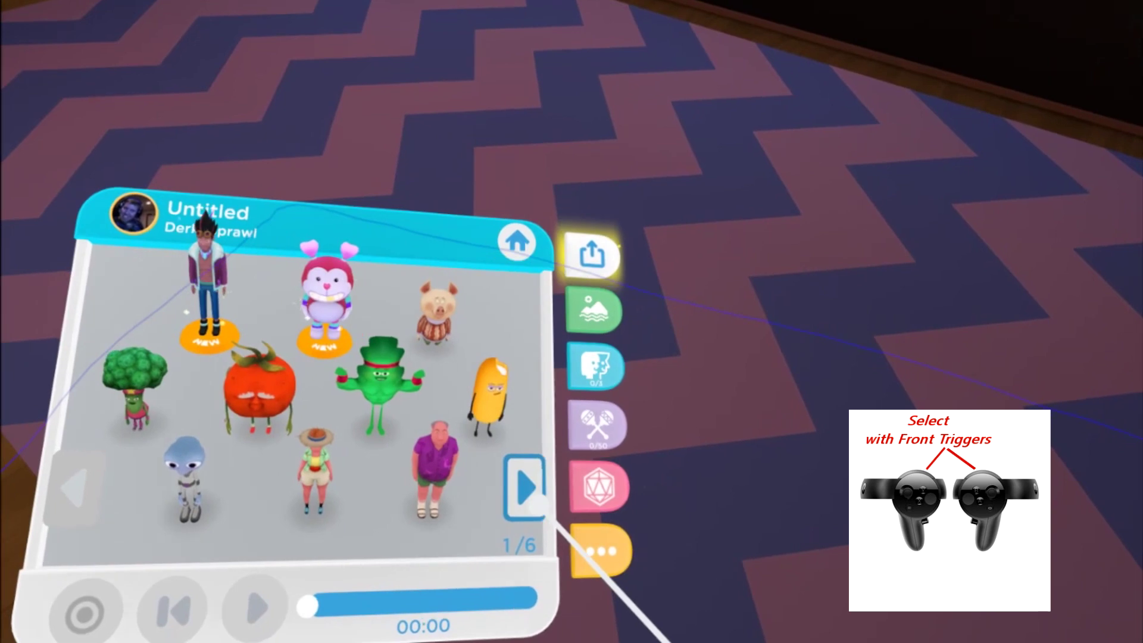
left_click(517, 484)
left_click(518, 484)
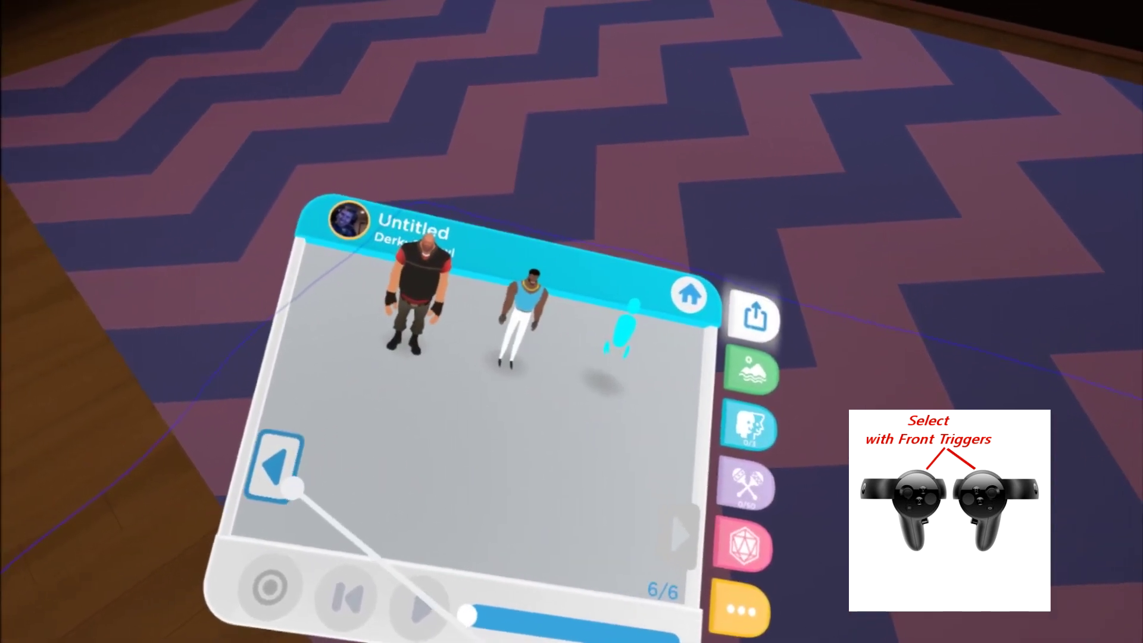
left_click(266, 480)
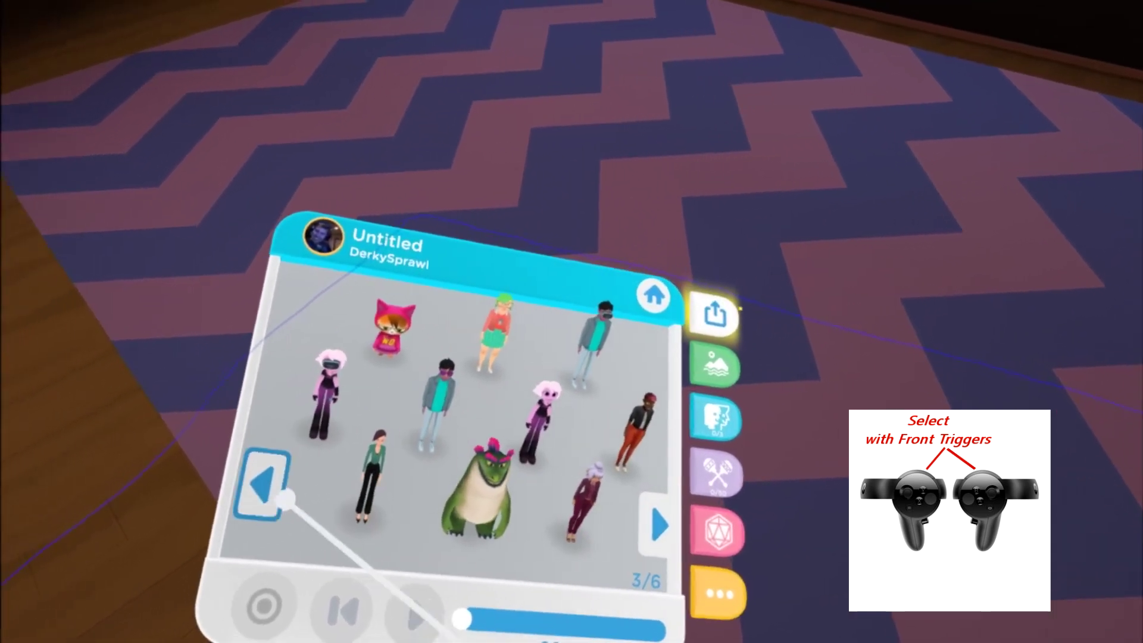
left_click(262, 473)
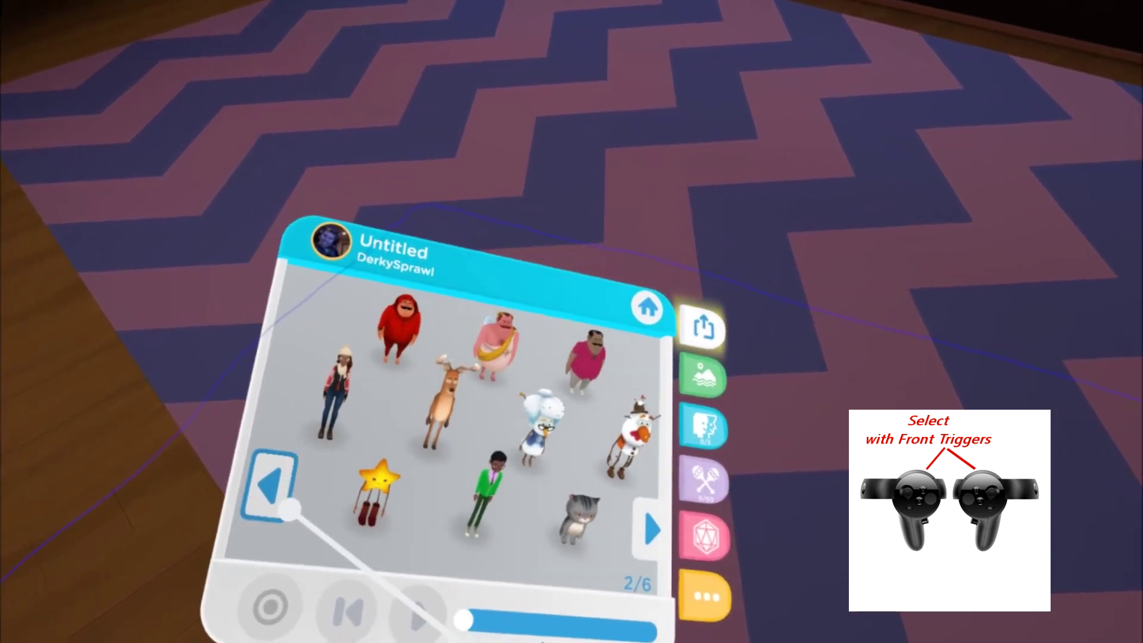
left_click(290, 509)
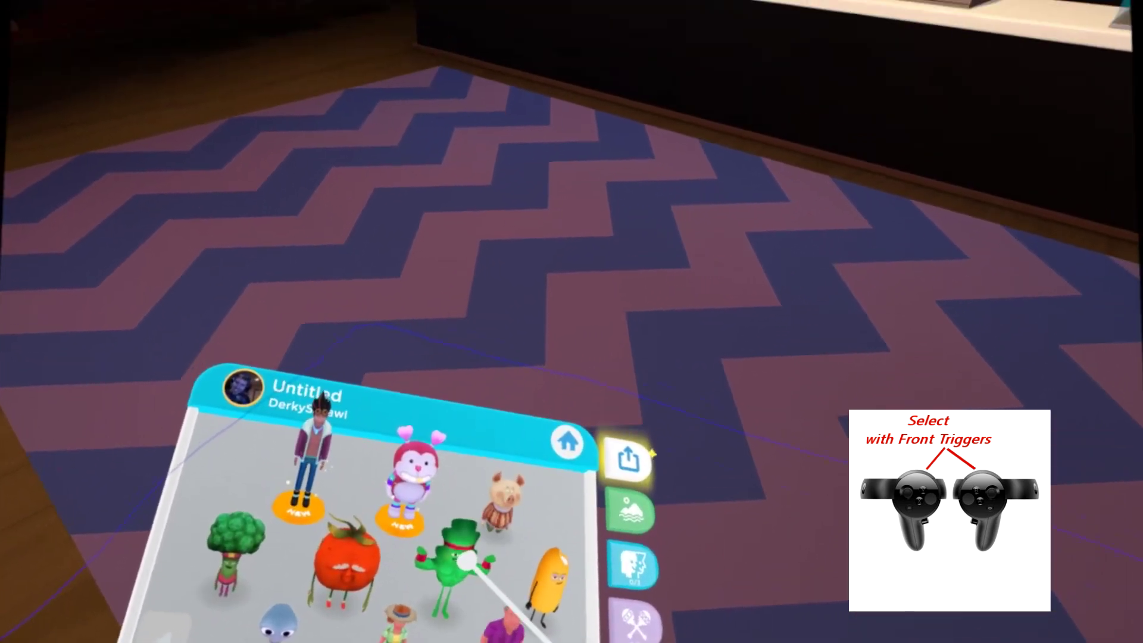
left_click(492, 428)
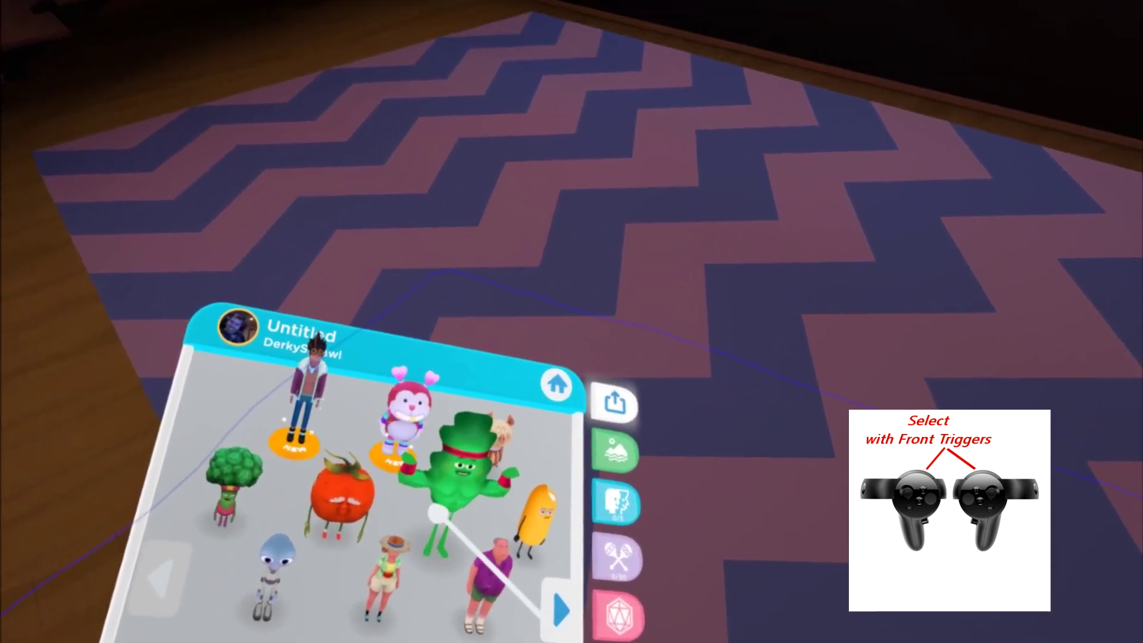
left_click(487, 456)
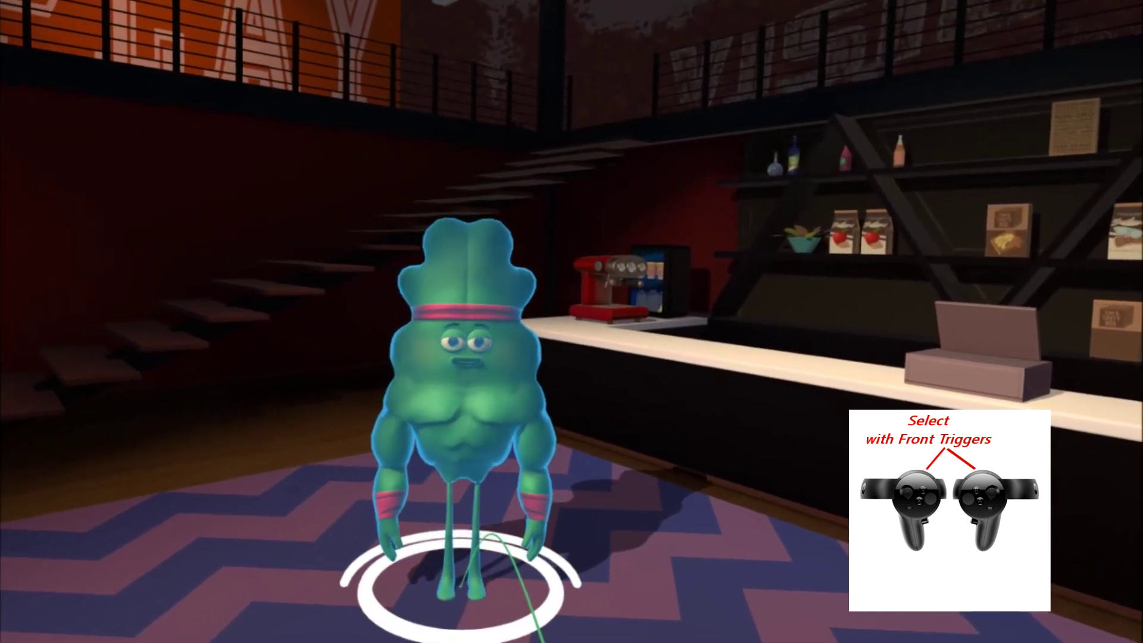
left_click(461, 586)
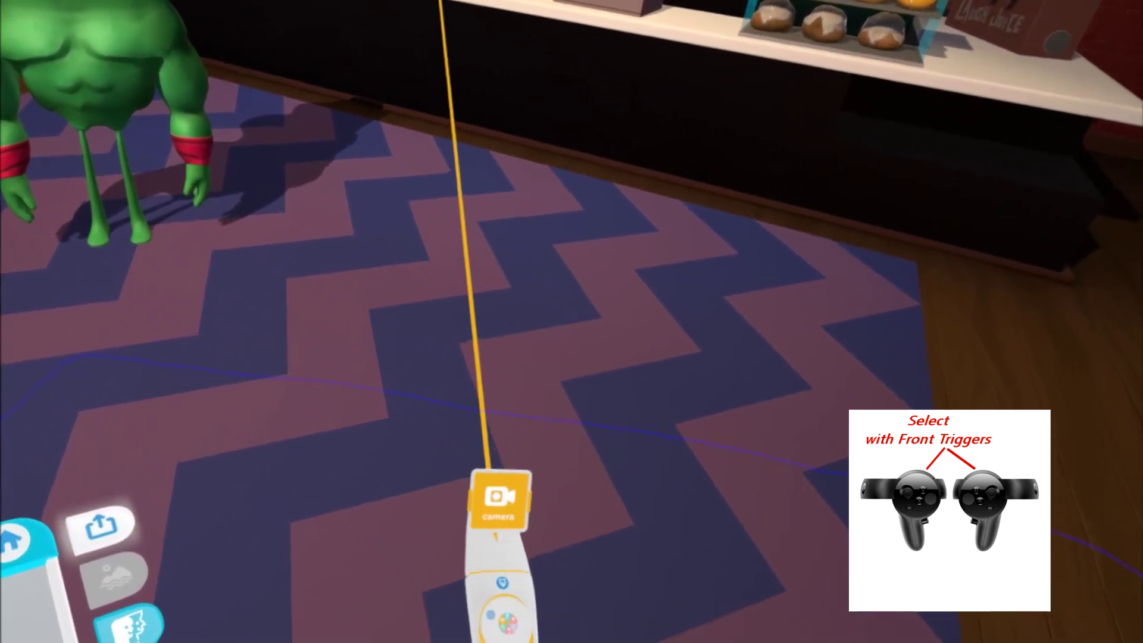
Switch to the hop in tool and hop into the green character on the rug.
left_click(454, 634)
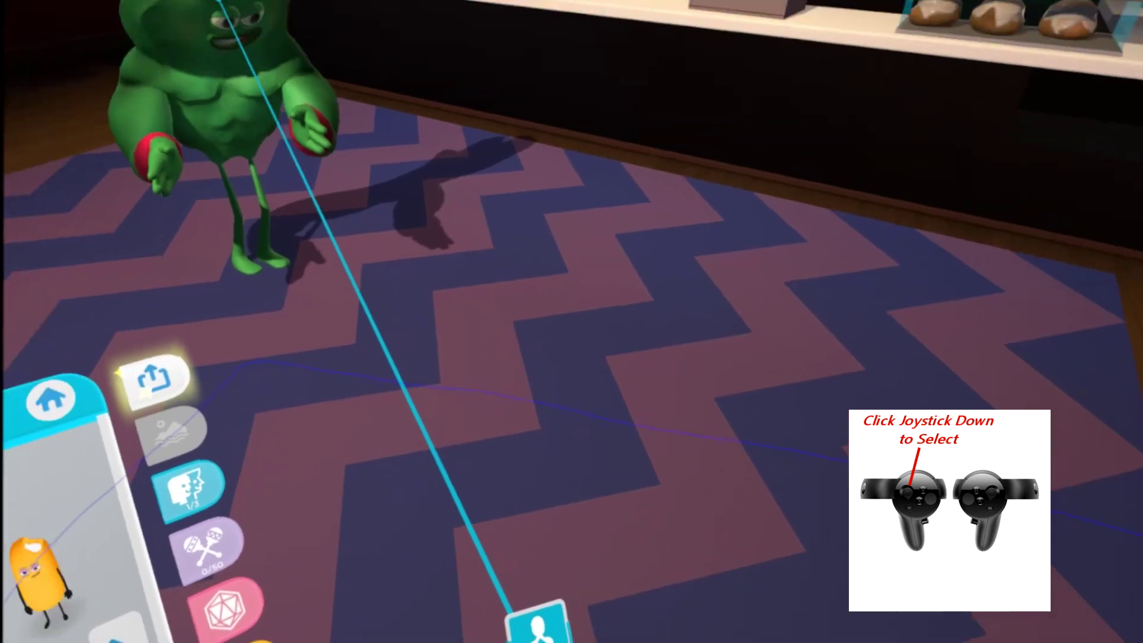
left_click(221, 12)
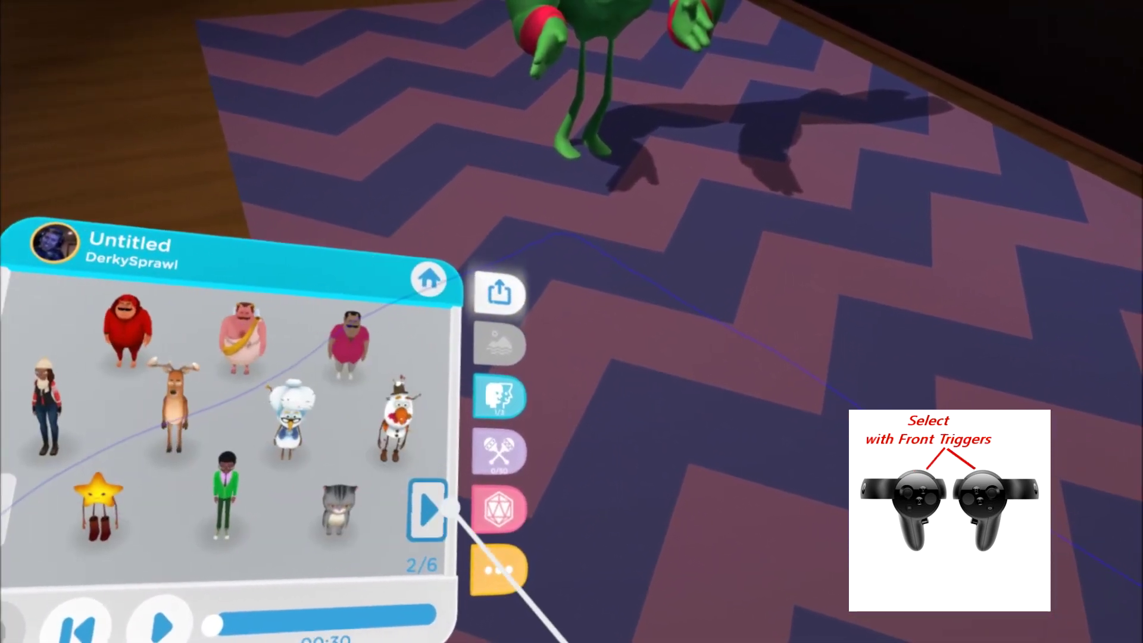
Add the green hazard-striped canister from the props library and stand it on the rug beside the green character.
left_click(499, 451)
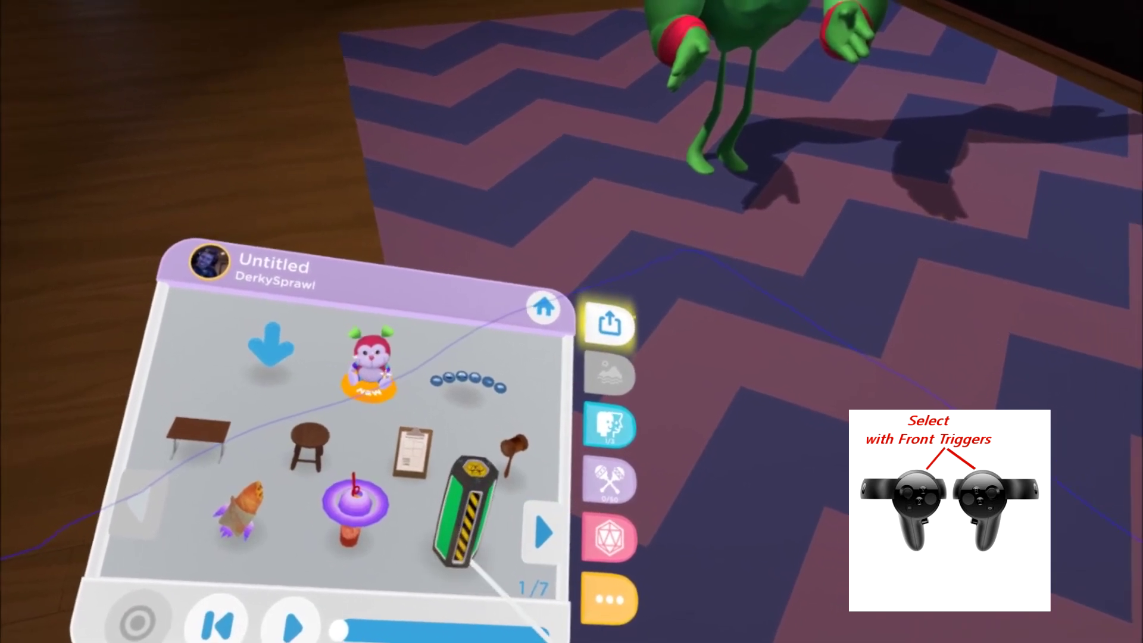
left_click_drag(427, 545, 476, 260)
left_click_drag(468, 221, 476, 166)
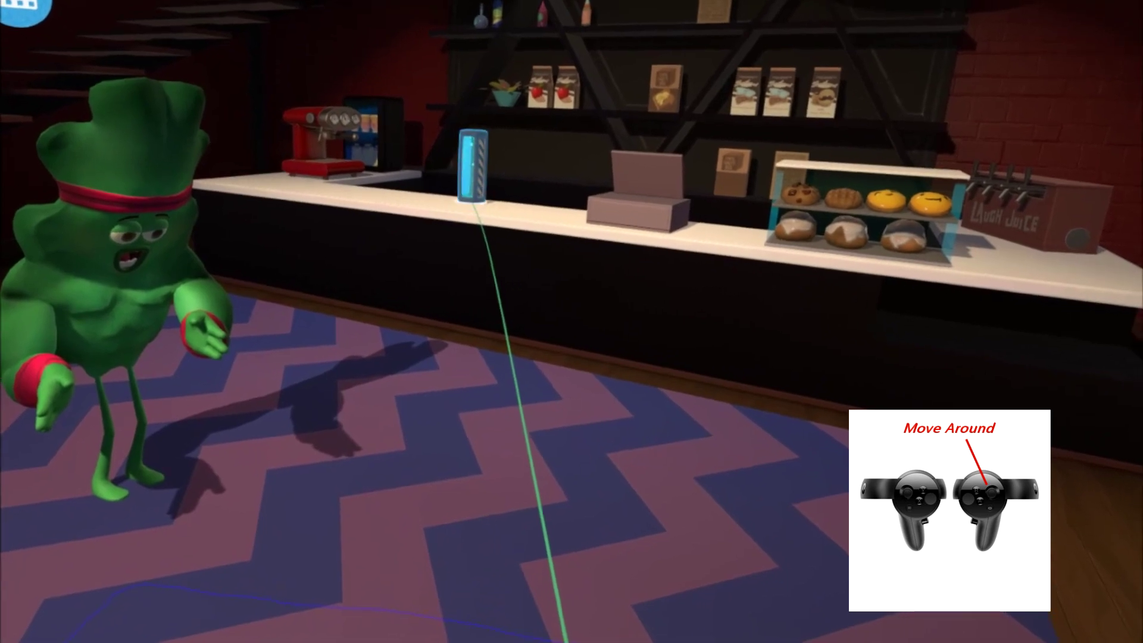
key("Escape")
key("Escape")
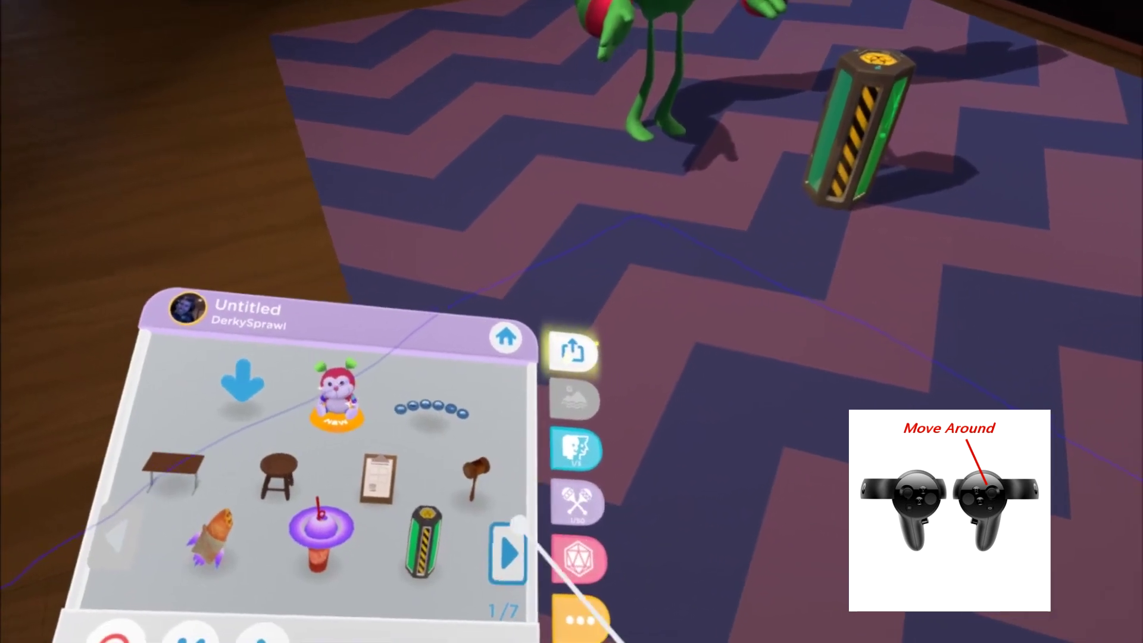
Page onward in the props library and hop into the green character beside the canister.
left_click(509, 551)
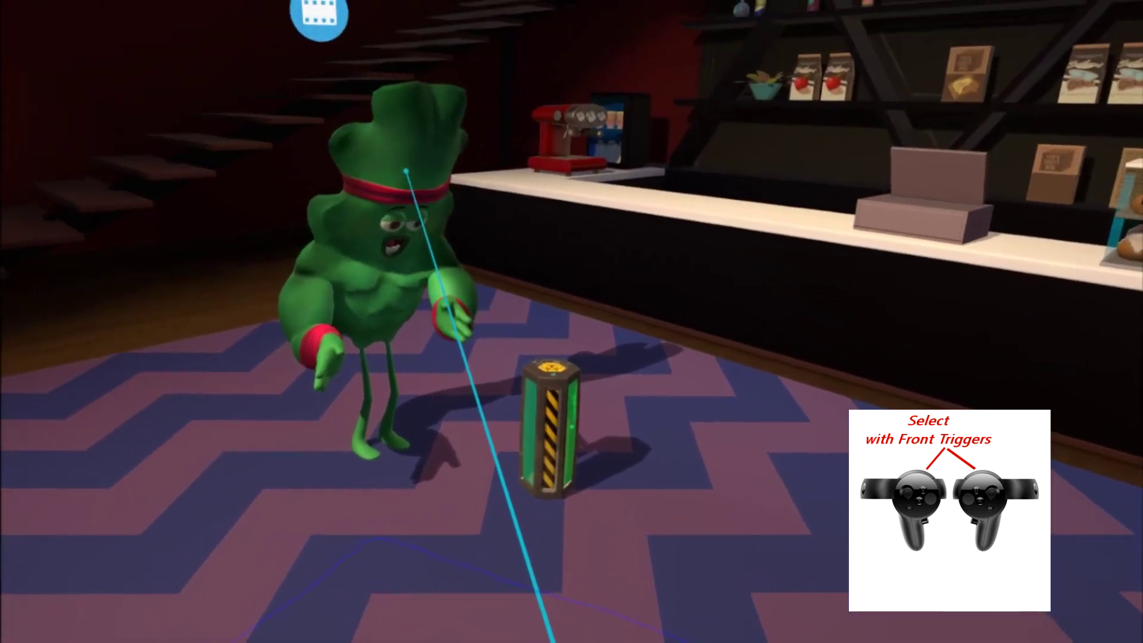
left_click(405, 173)
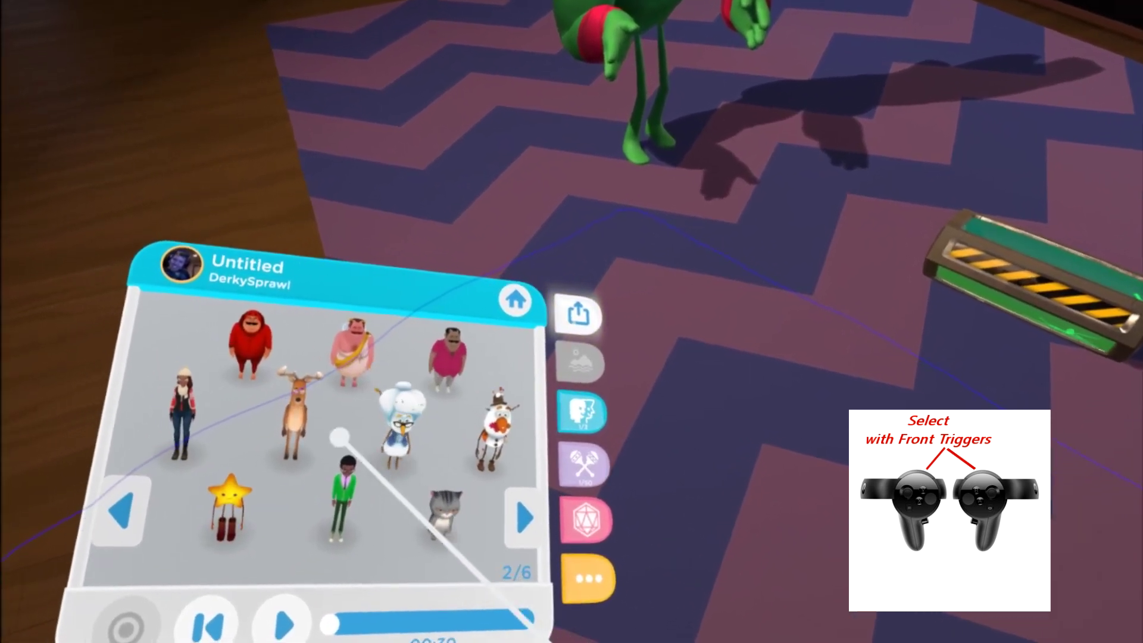
Place the snow lady character with glasses on the rug in front of the counter and hop into her.
left_click(399, 453)
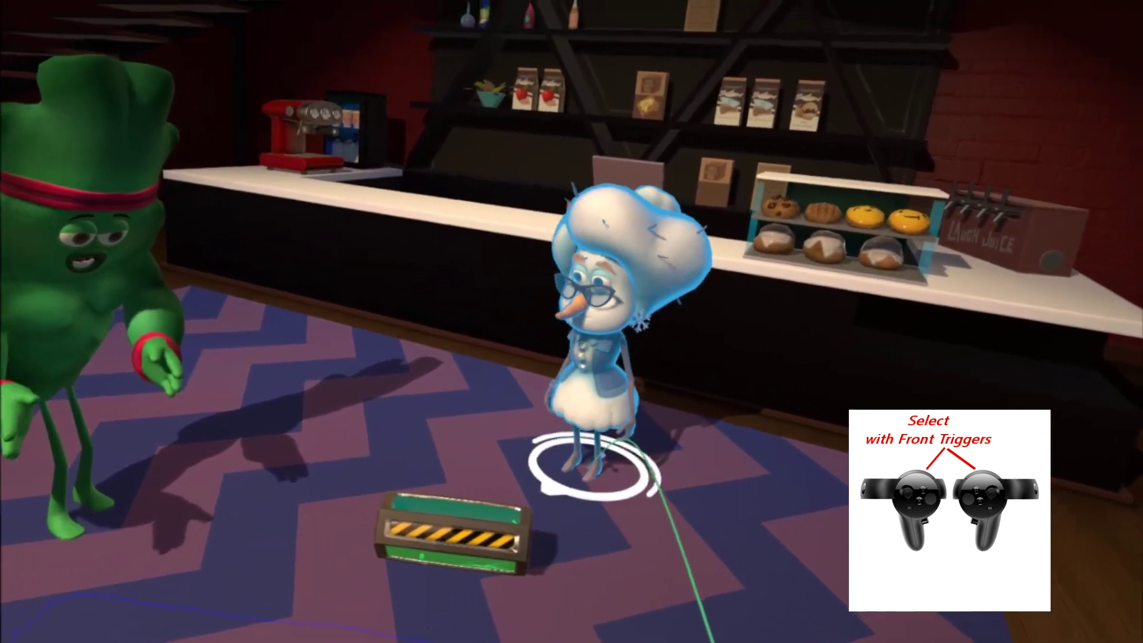
left_click(584, 485)
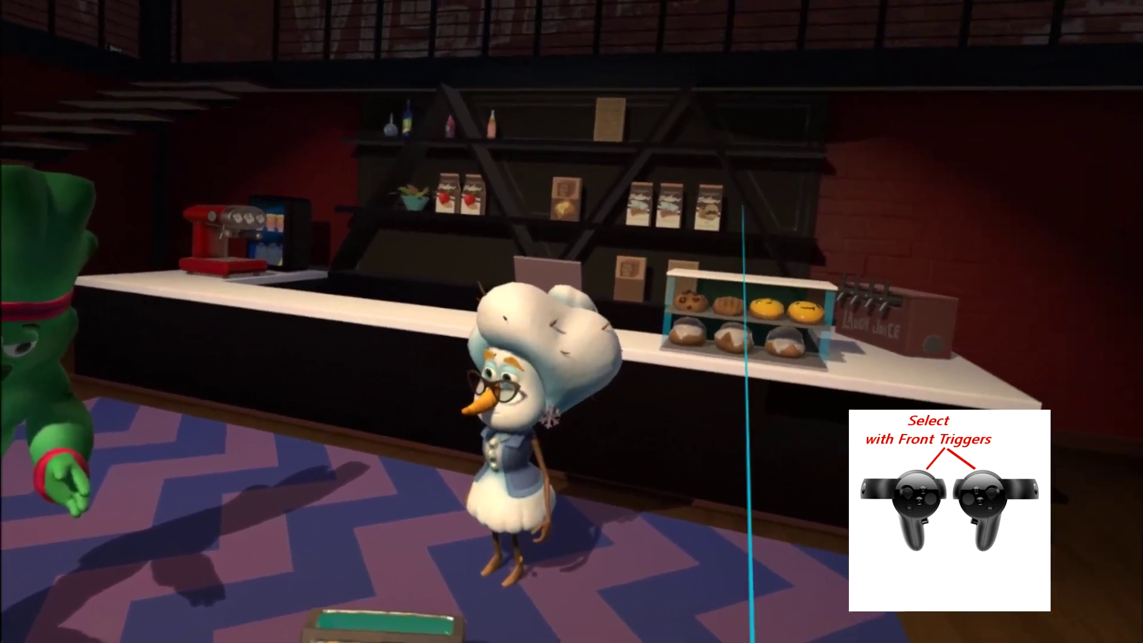
left_click(532, 349)
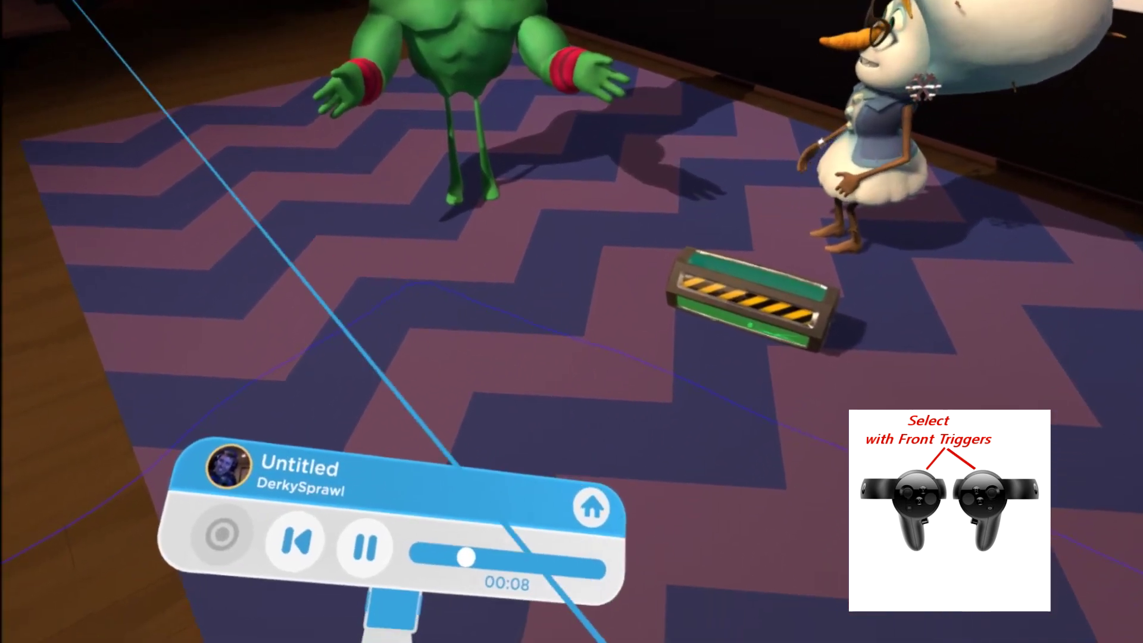
Stop the show's playback and page through the Google Poly objects.
left_click(327, 543)
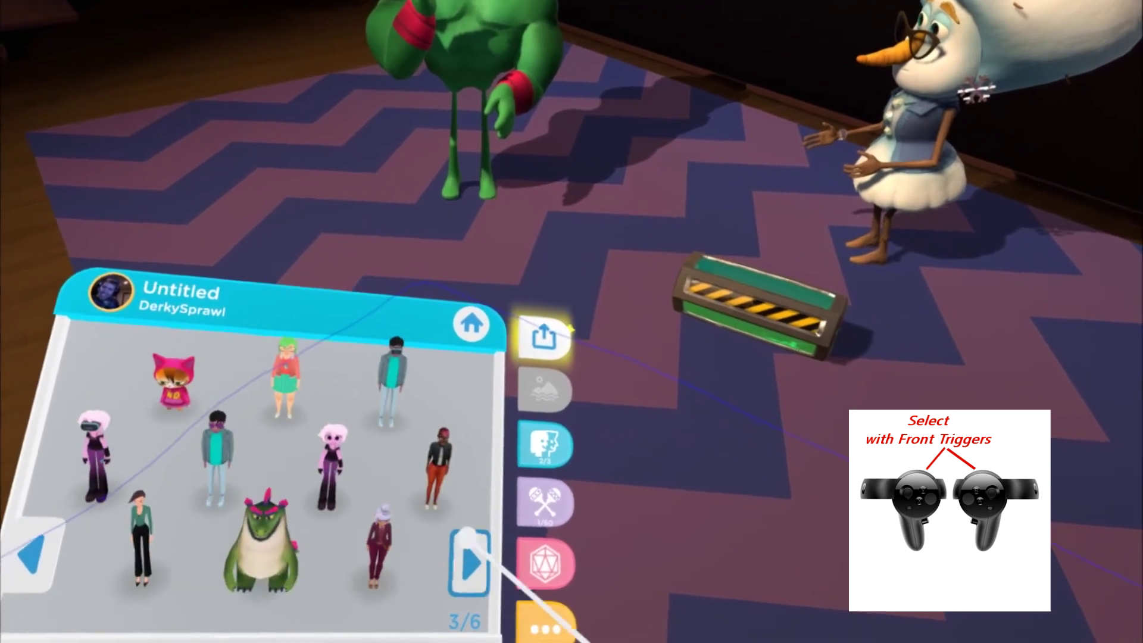
left_click(547, 565)
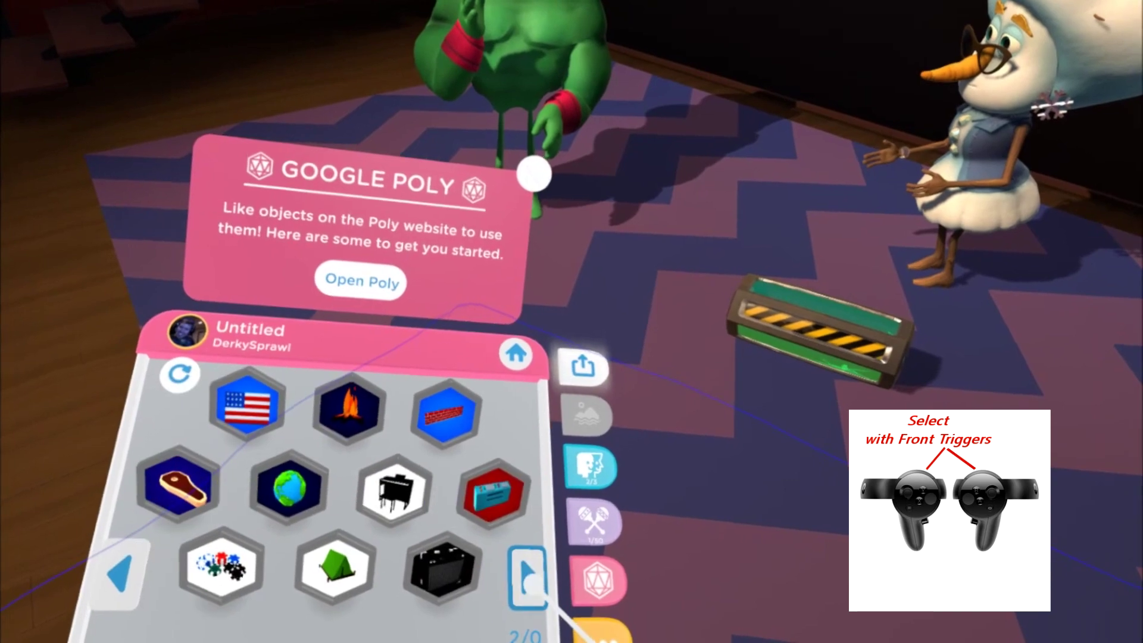
left_click(528, 580)
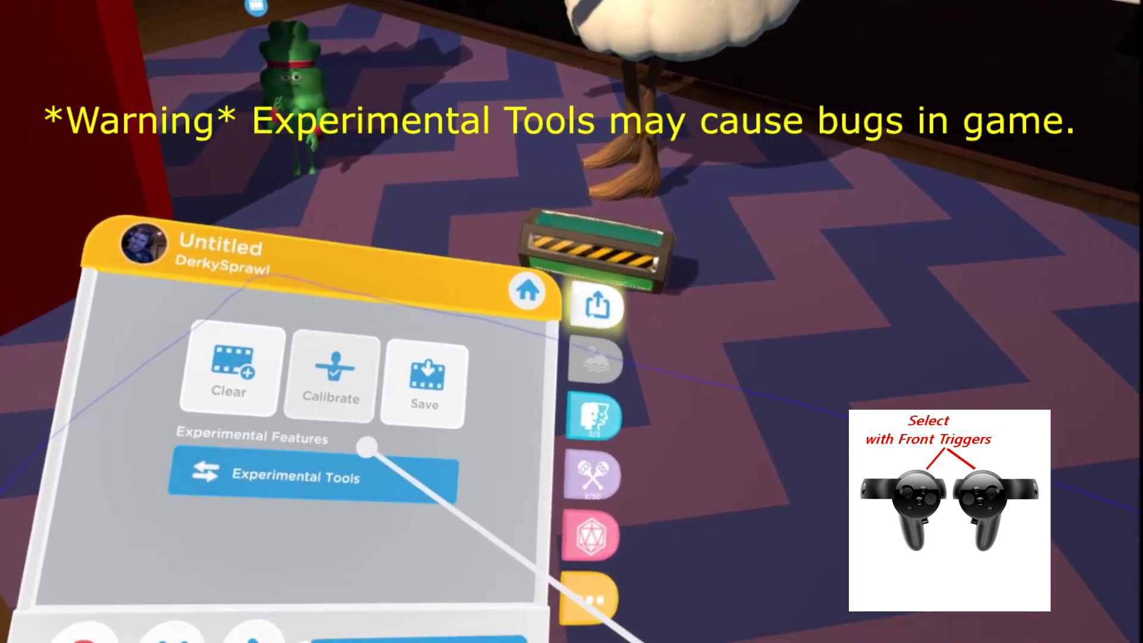
Start Record Tools from the experimental tools and move the glass pastry display case off the counter.
left_click(420, 491)
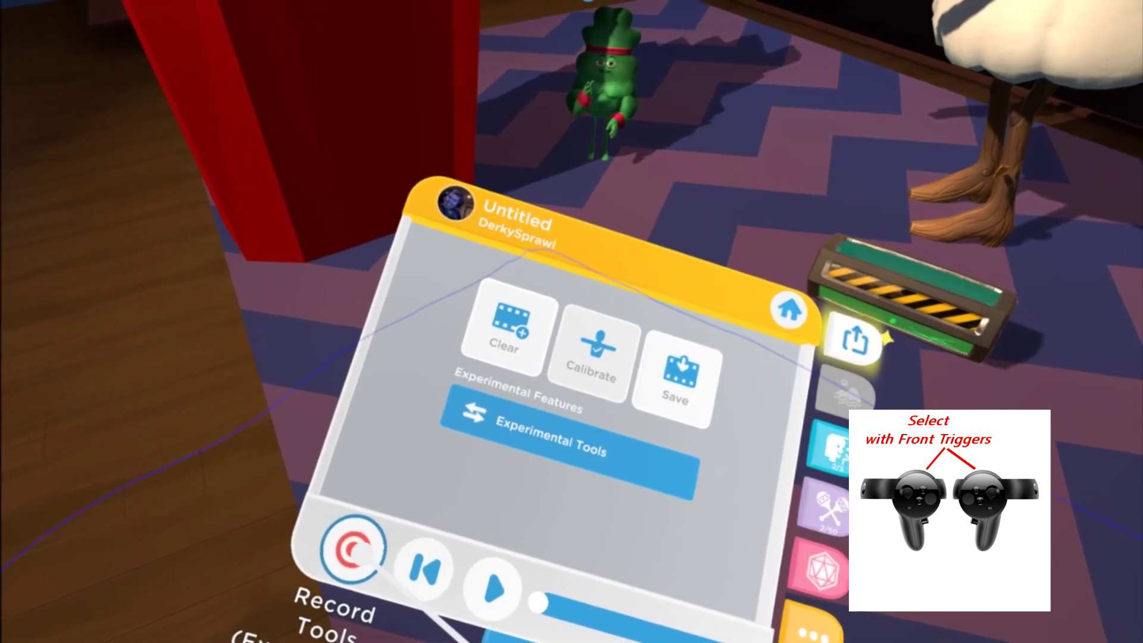
left_click(348, 550)
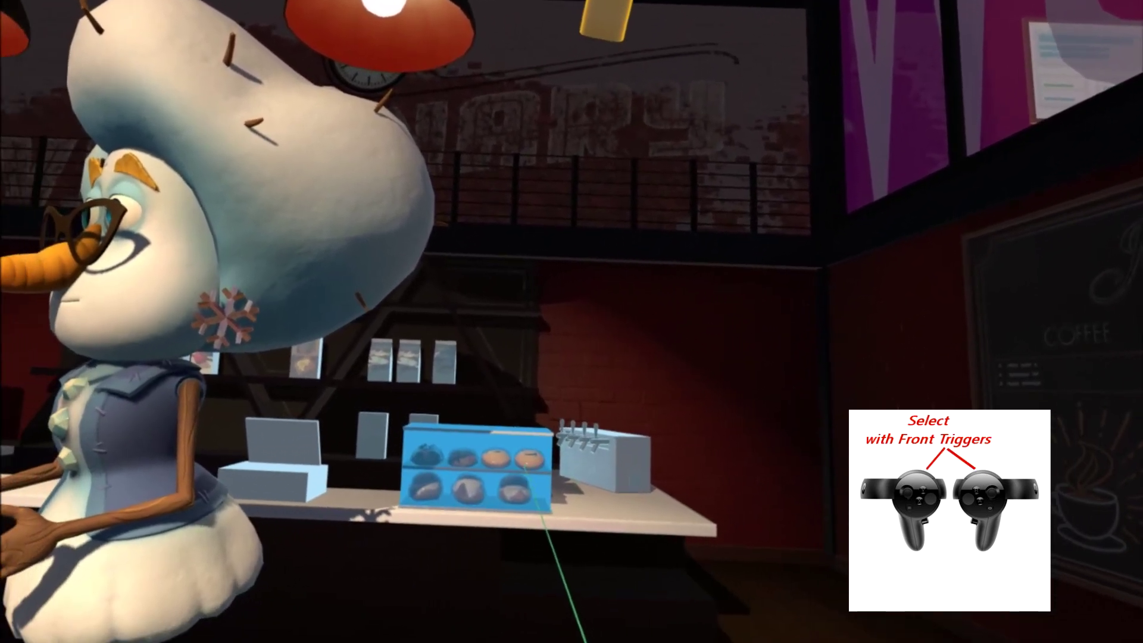
left_click_drag(525, 467, 702, 242)
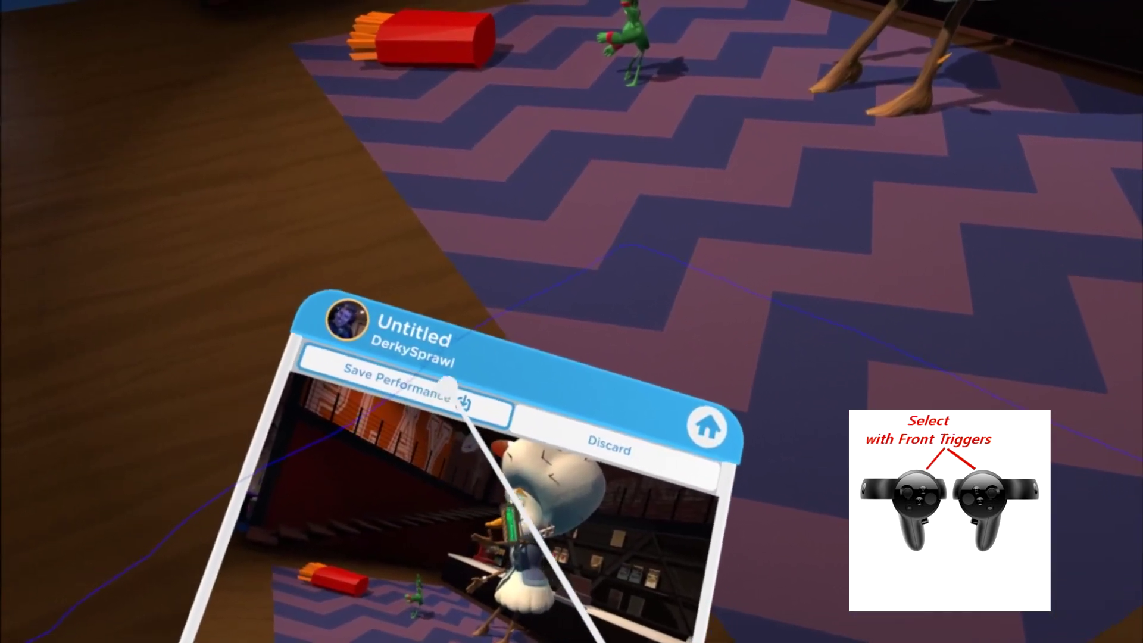
Save the recorded performance and set the video export resolution to 1920 x 1080.
left_click(430, 397)
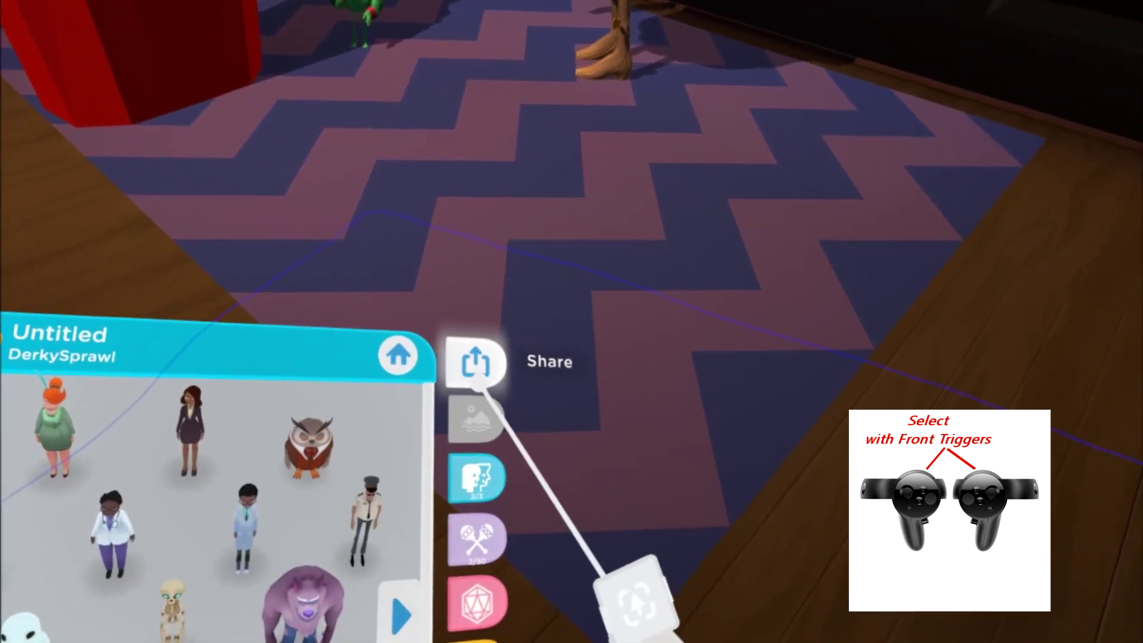
left_click(494, 387)
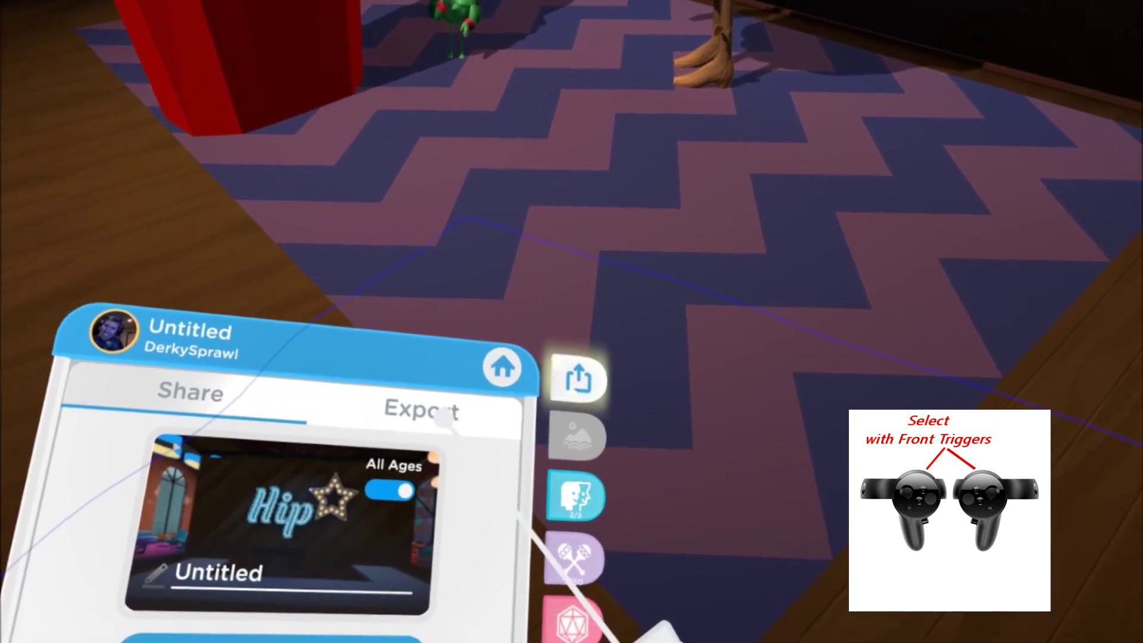
left_click(442, 419)
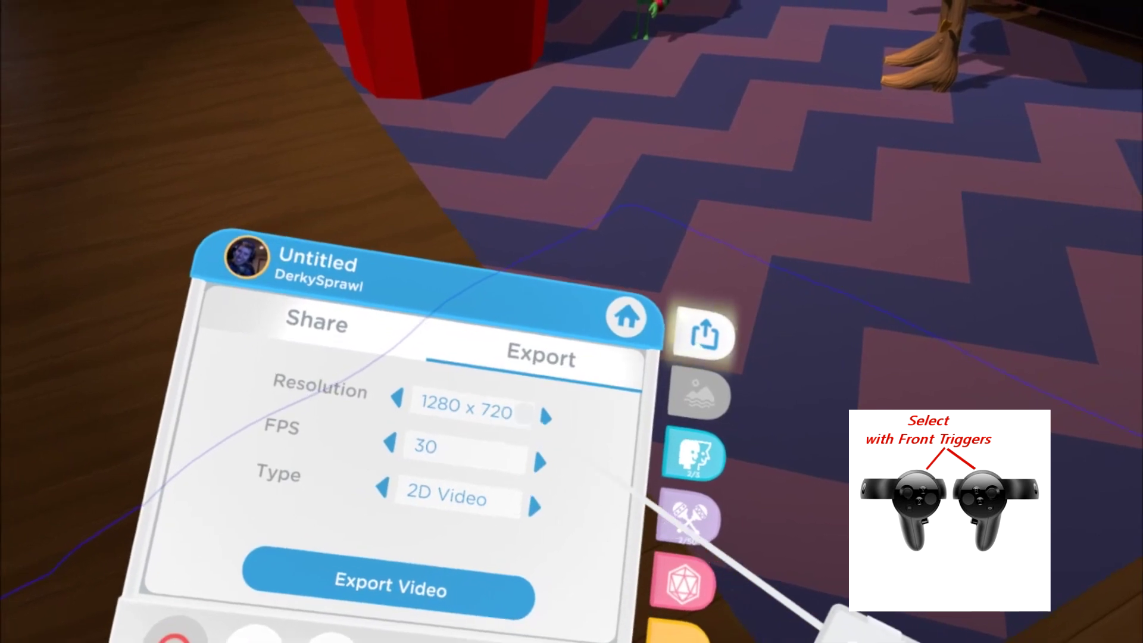
left_click(563, 411)
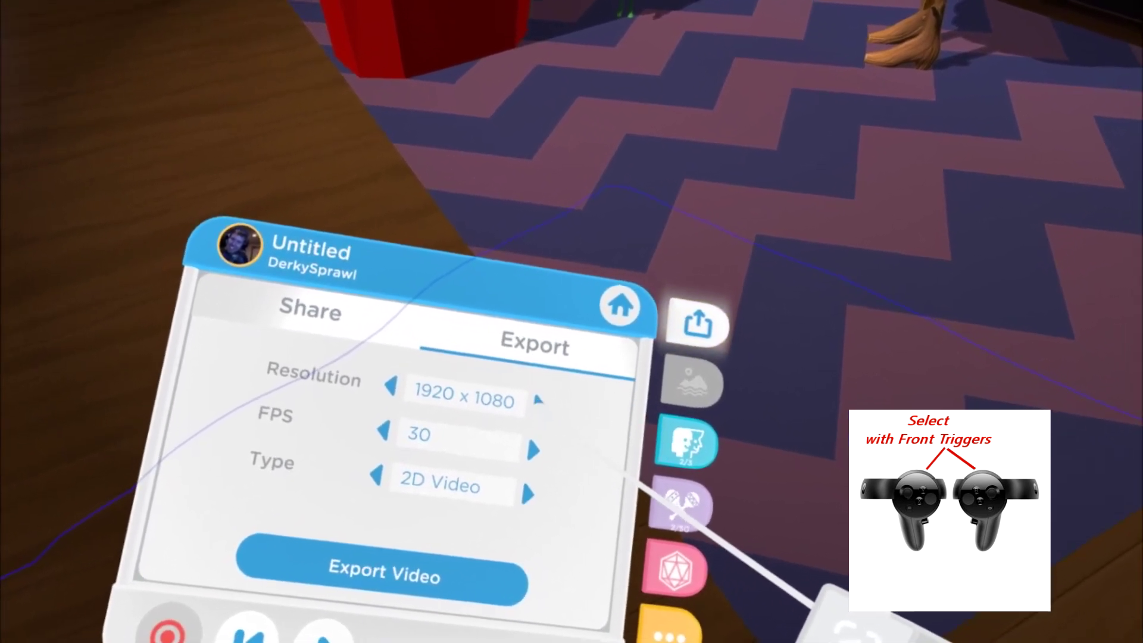
Set the video export resolution to 960 x 540 and cycle through the frame rate options.
left_click(539, 400)
left_click(405, 399)
left_click(411, 403)
left_click(411, 403)
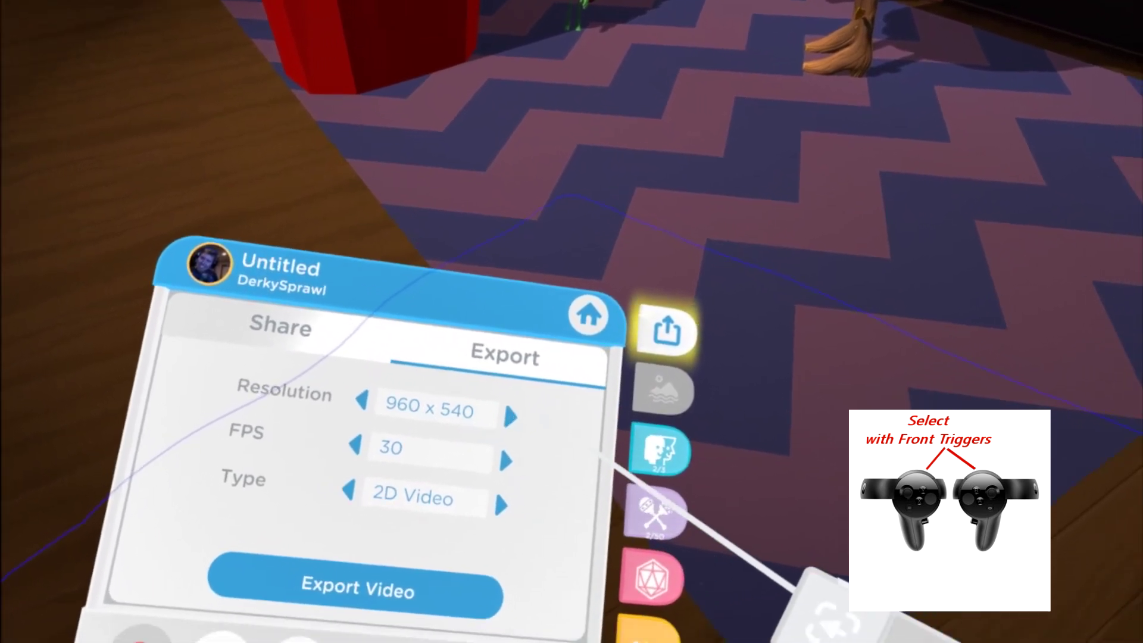
left_click(368, 457)
left_click(524, 457)
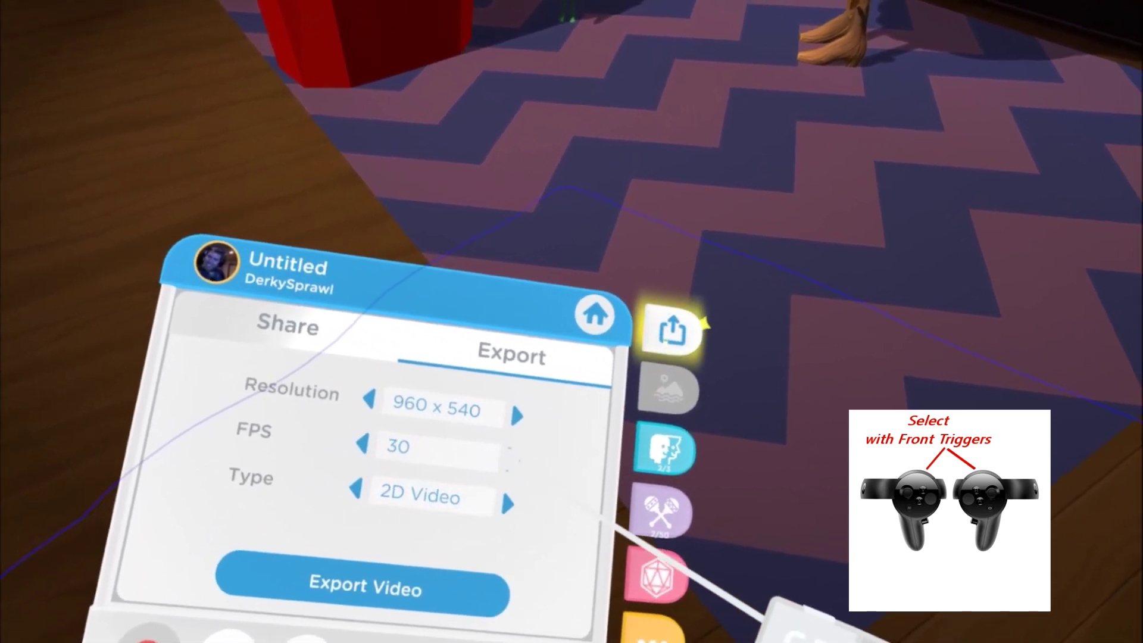
Set the video export resolution to 1280 x 720 and the frame rate to 90 FPS.
left_click(519, 427)
left_click(517, 425)
left_click(511, 472)
left_click(507, 462)
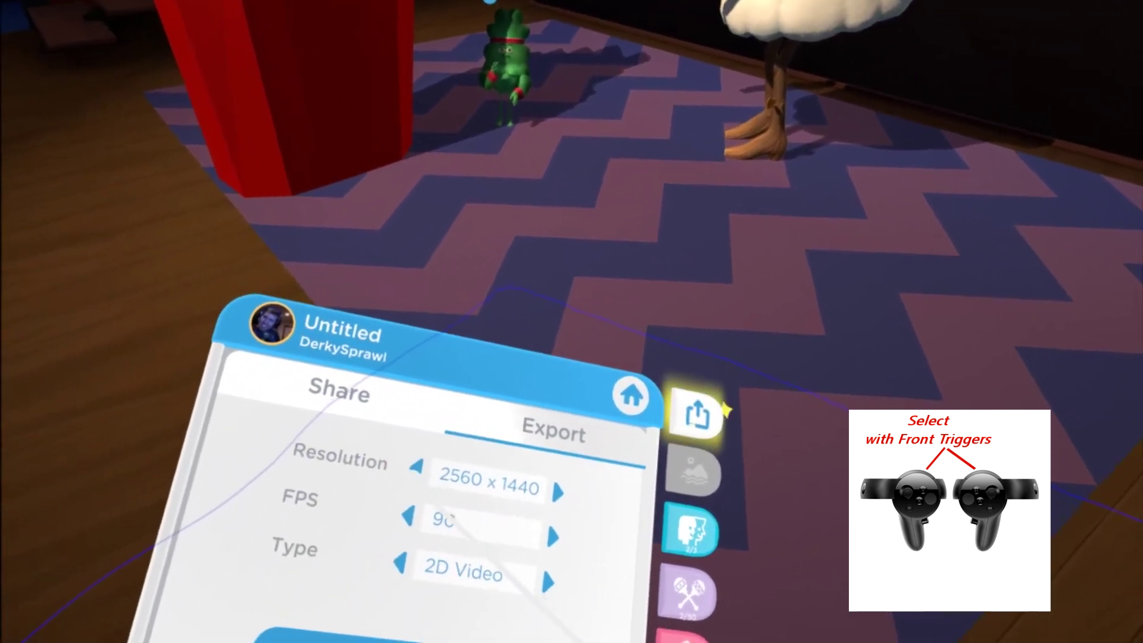
left_click(411, 474)
left_click(411, 474)
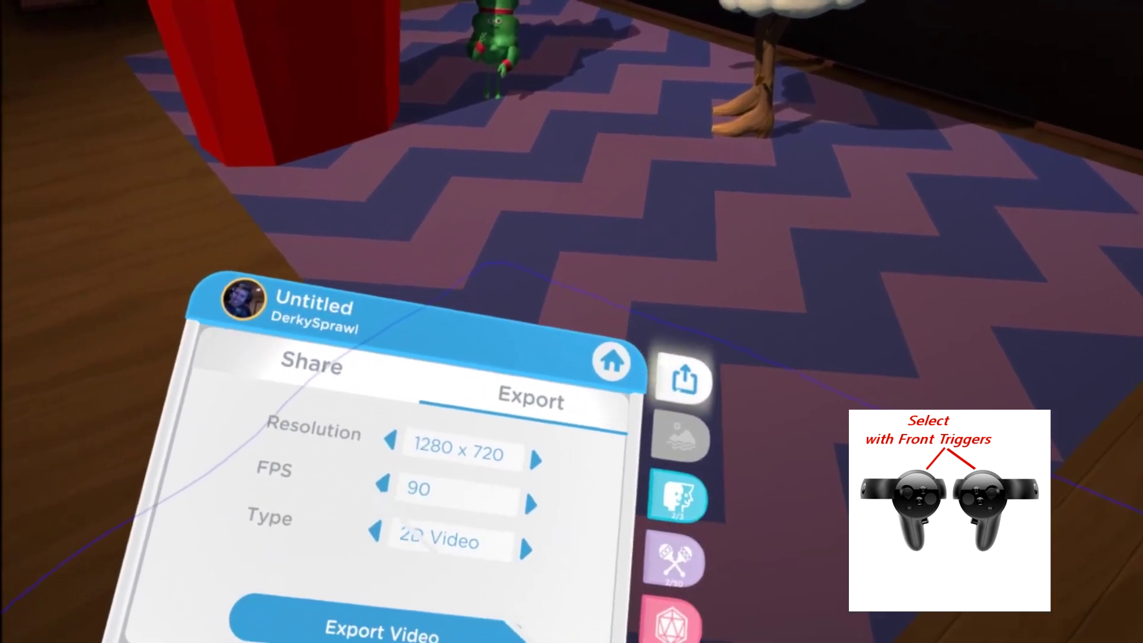
Preview the scene through the handheld camera and set the export frame rate to 30 FPS.
left_click(494, 509)
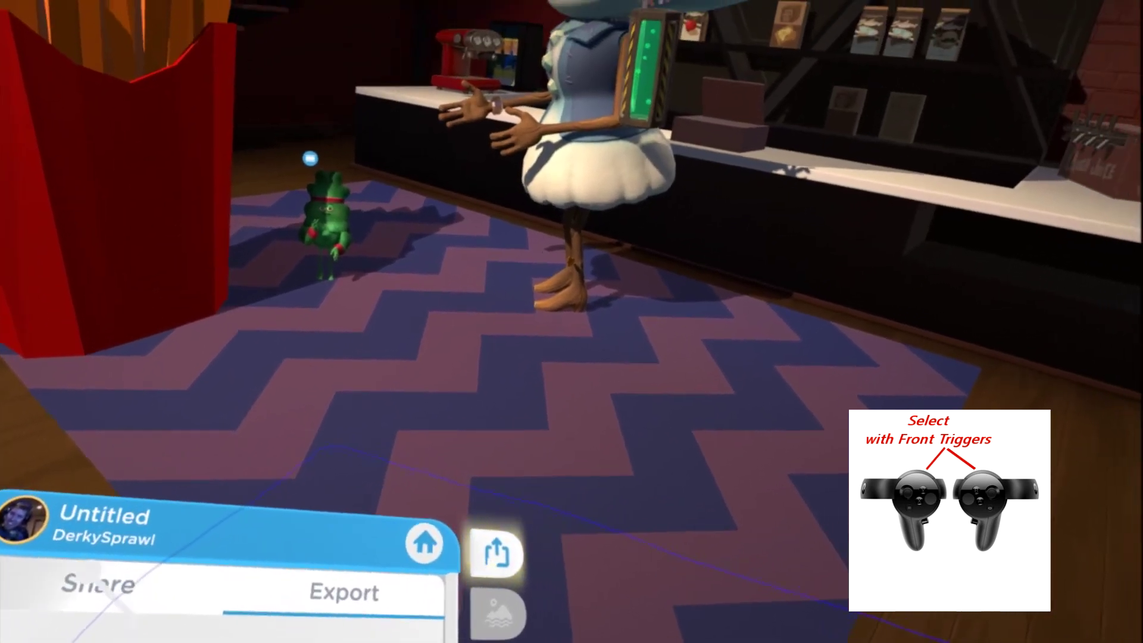
left_click(557, 473)
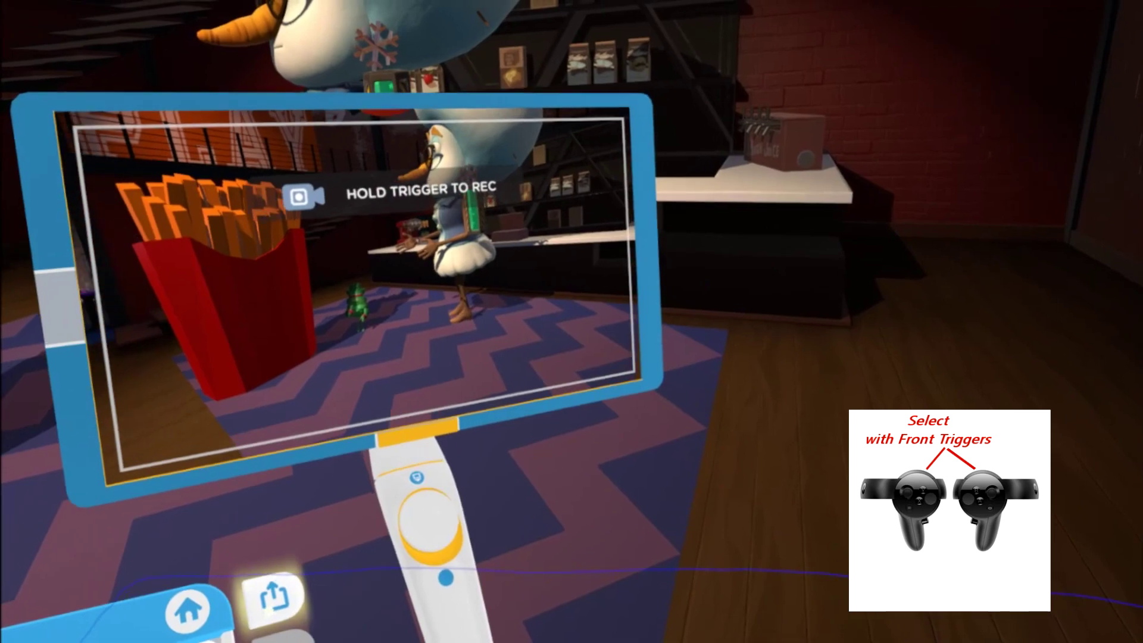
left_click(242, 619)
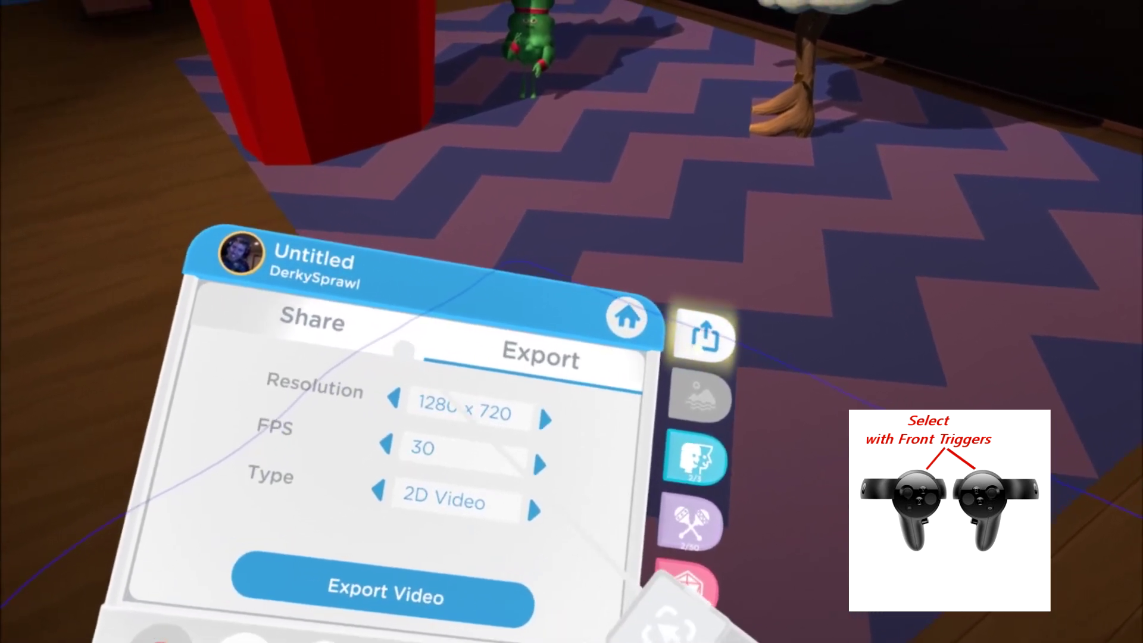
View the show's sharing options and open its title for editing, closing the entry without a new name.
left_click(296, 292)
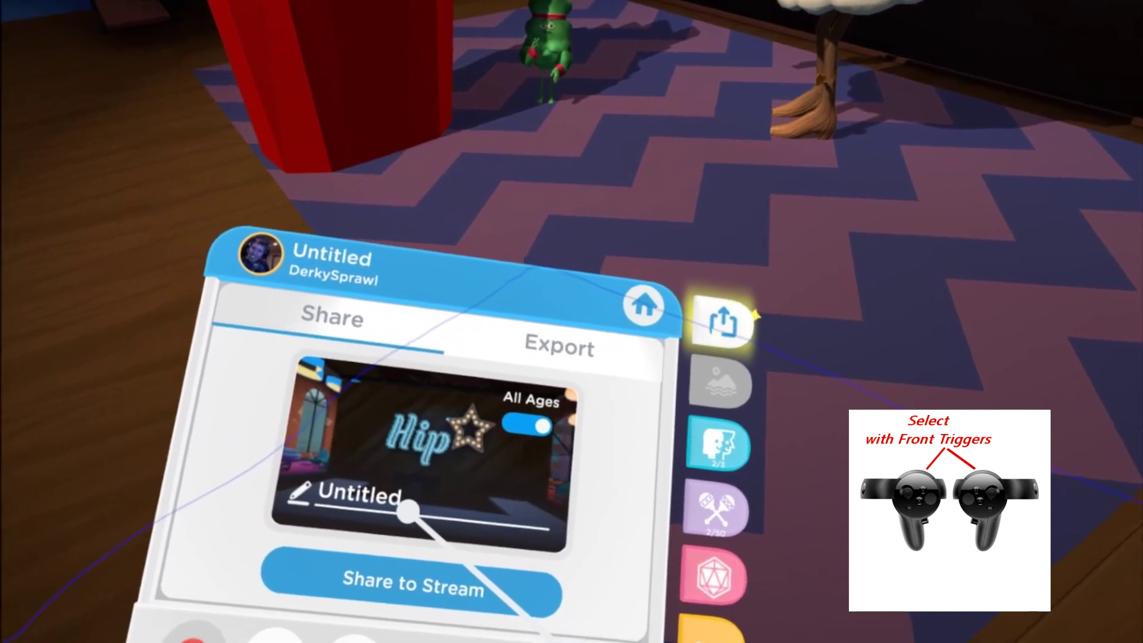
left_click(402, 509)
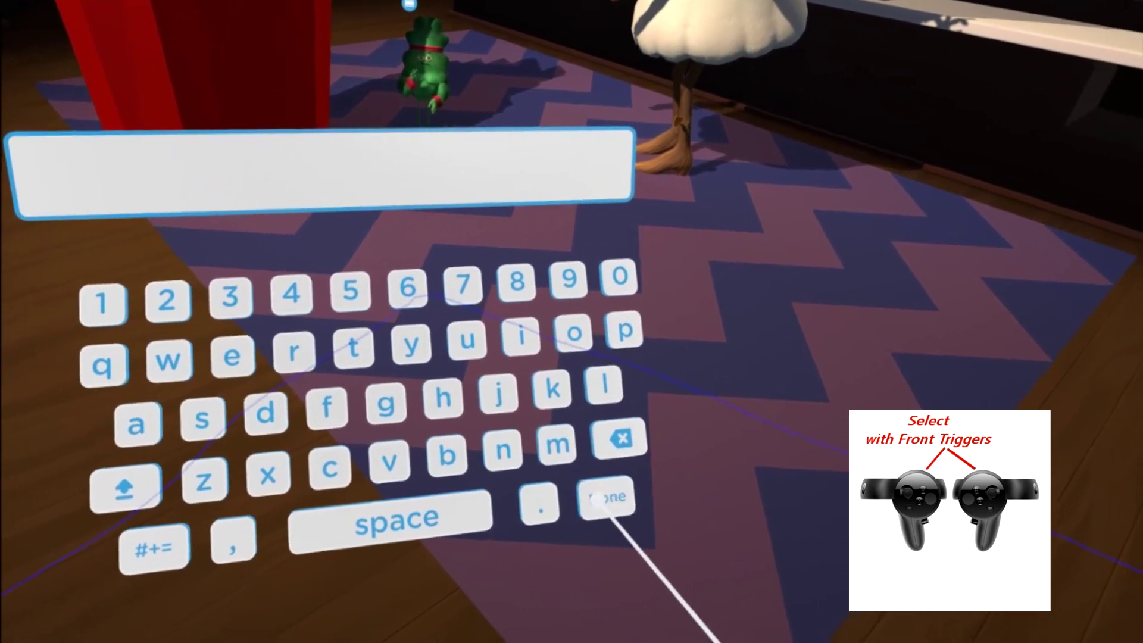
left_click(593, 502)
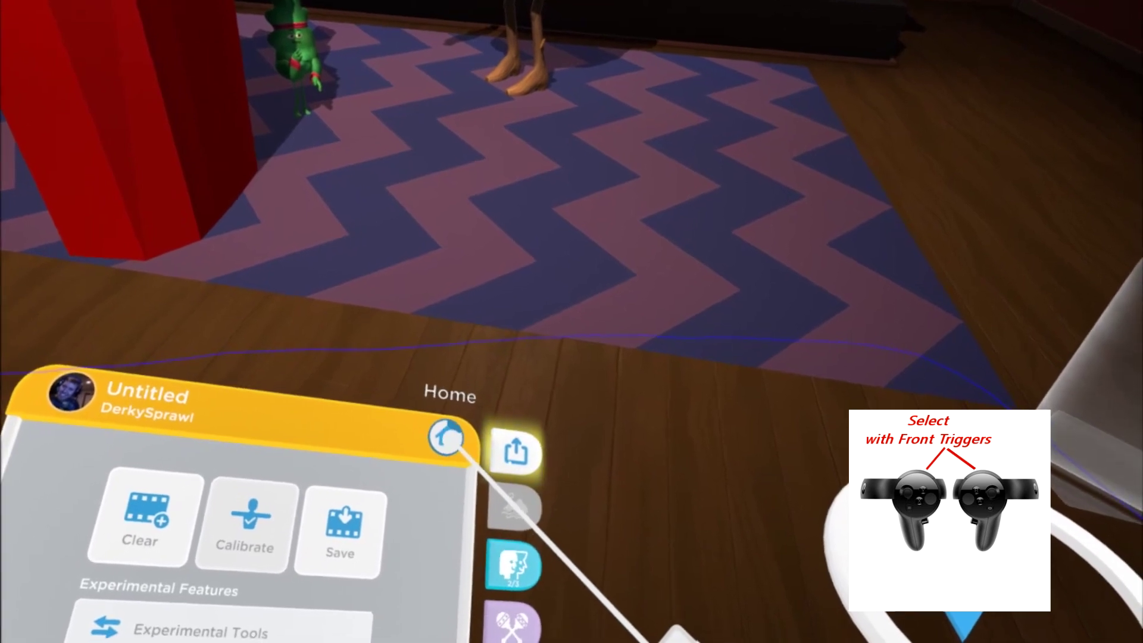
Leave the show and return to the home area.
left_click(458, 442)
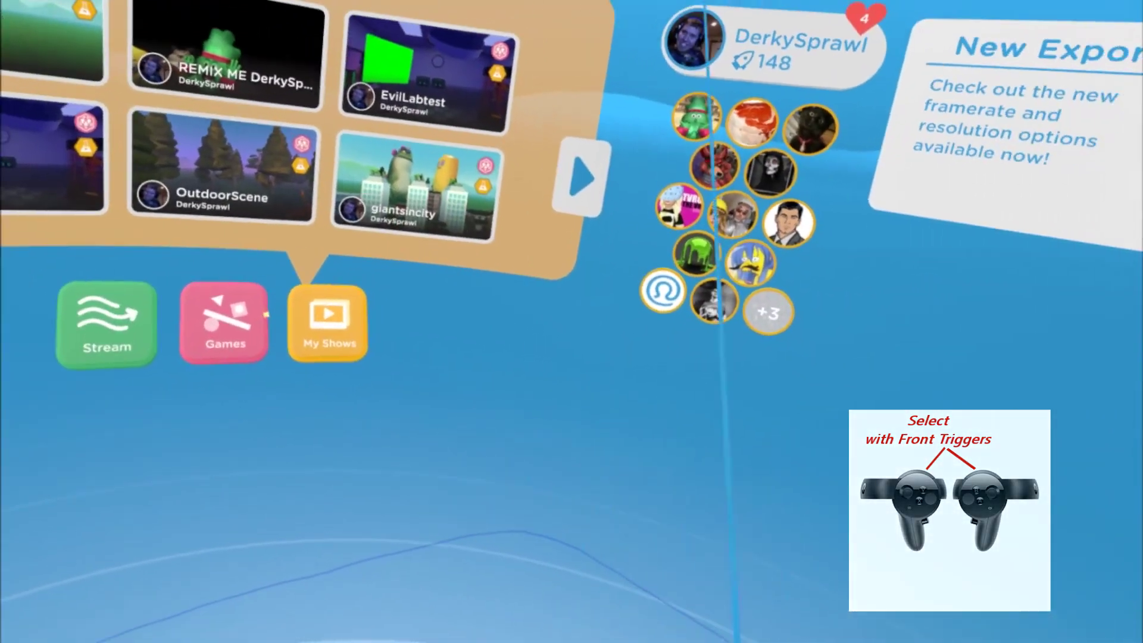